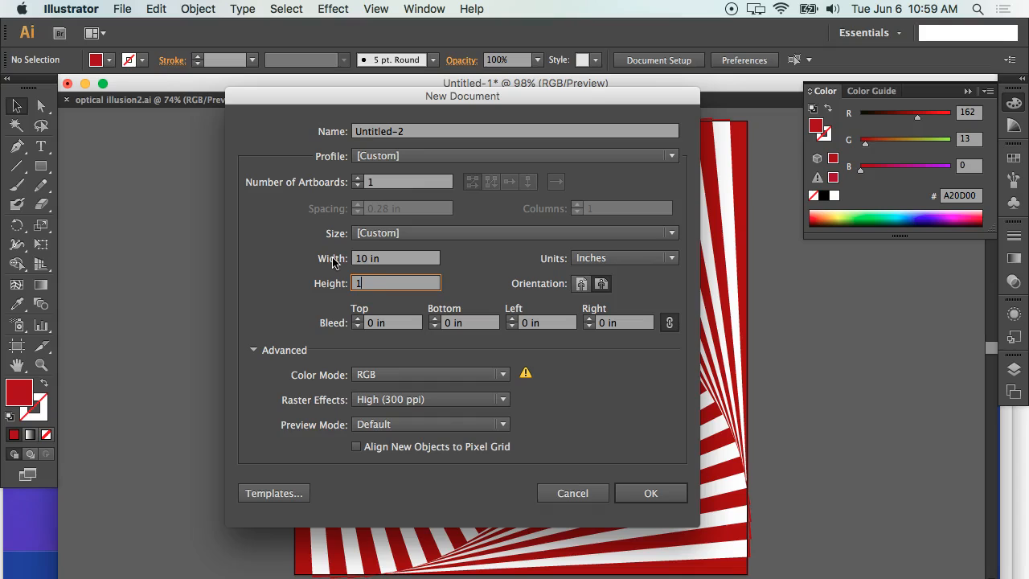
Create a 10 in by 10 in RGB document named "op art.".
click(418, 261)
click(401, 290)
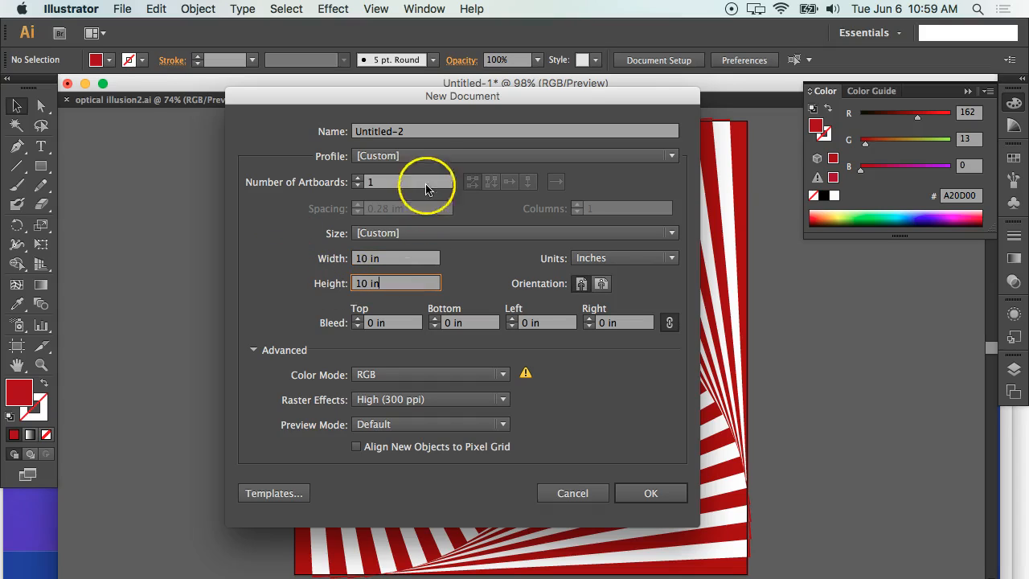
click(430, 133)
drag(430, 134, 352, 135)
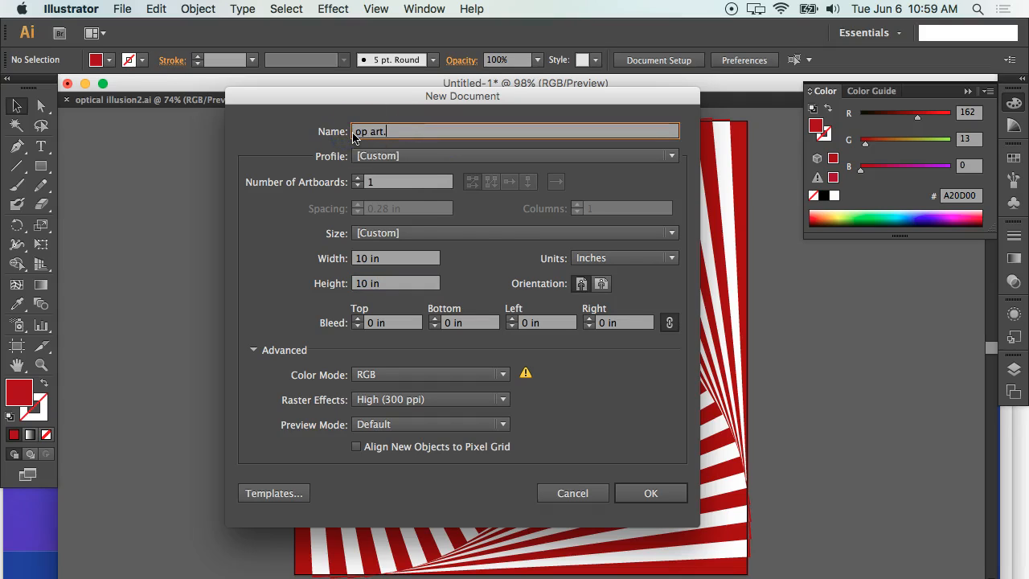
click(675, 493)
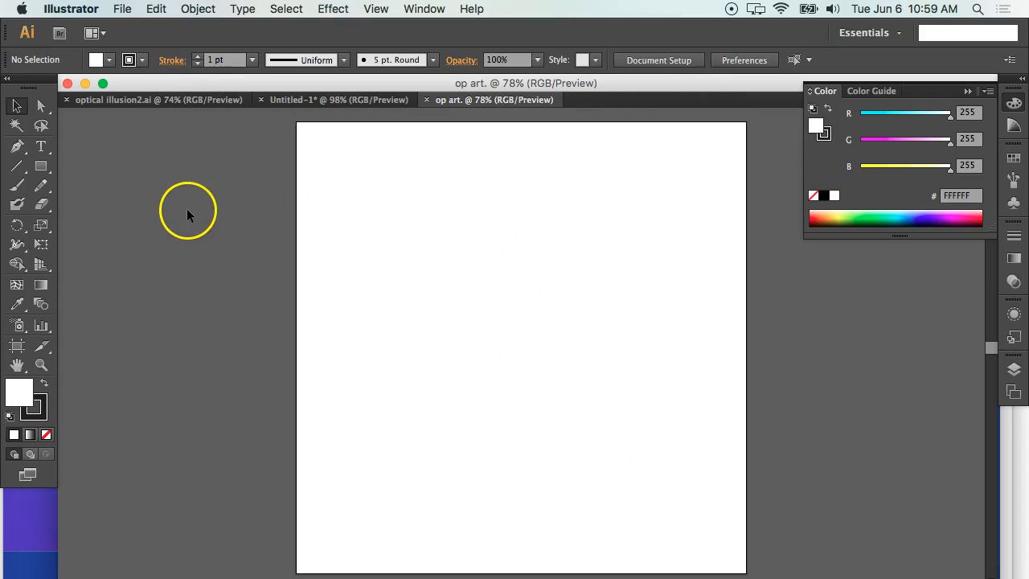
Draw a 10 in square with the Rectangle tool that covers the whole artboard.
click(44, 167)
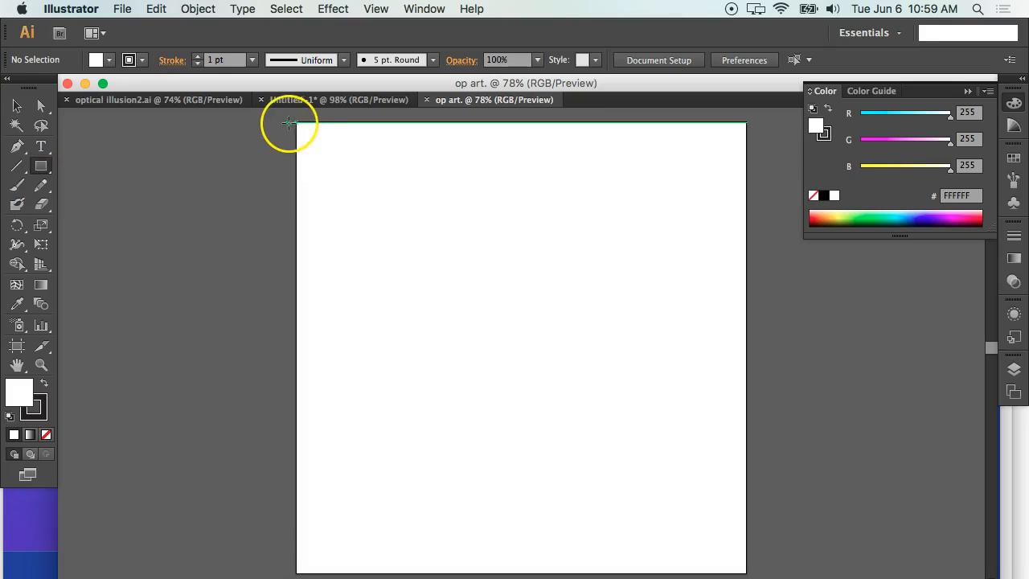
drag(298, 122, 745, 564)
key(space)
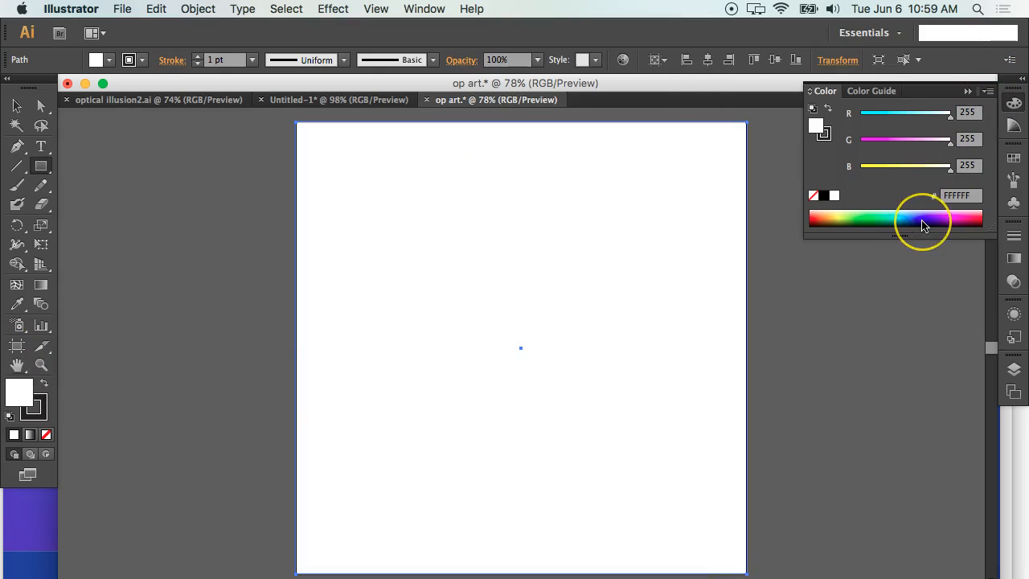
Fill the square with dark blue 000AA2 and remove its stroke.
click(923, 225)
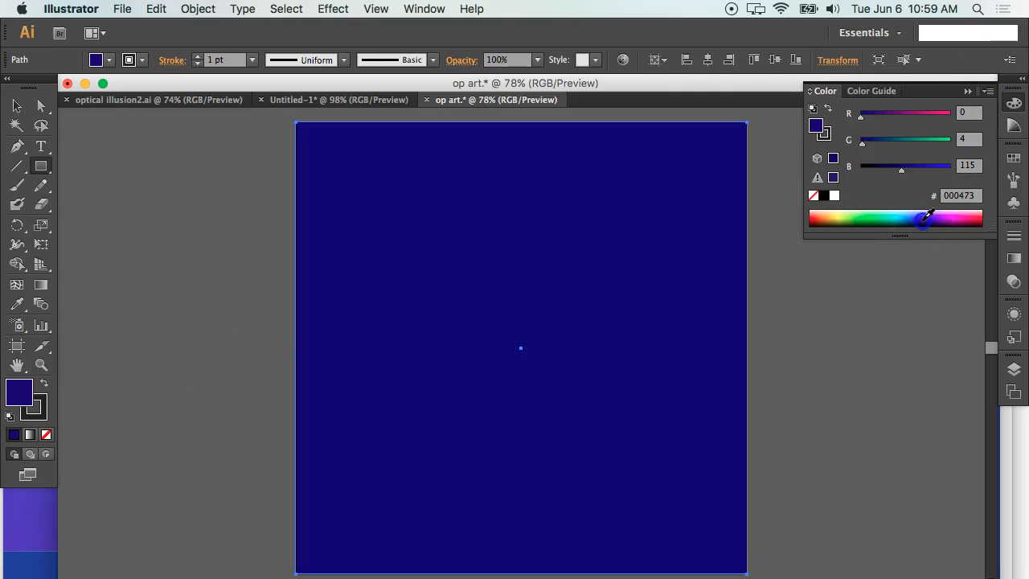
click(924, 218)
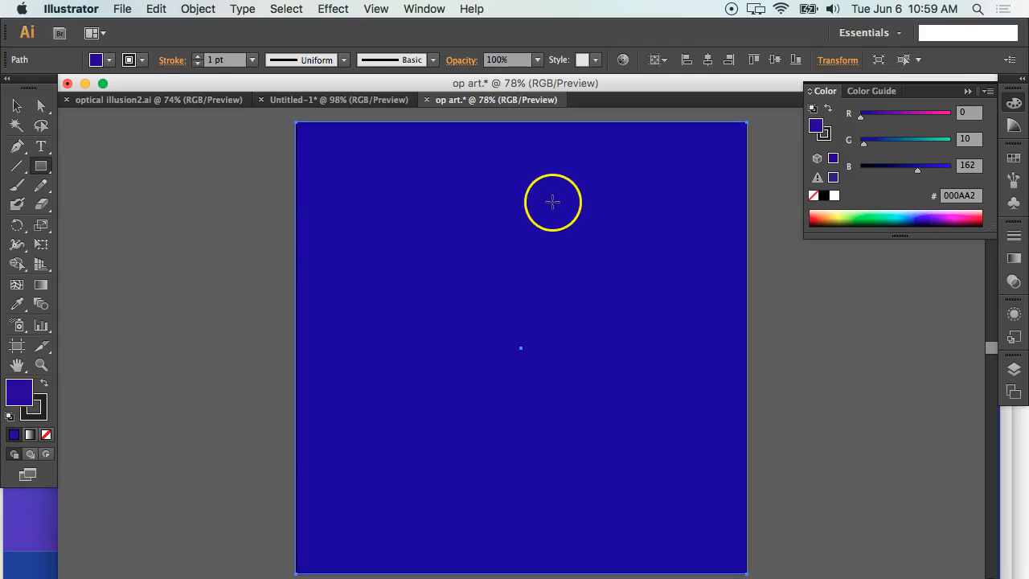
click(42, 406)
click(46, 435)
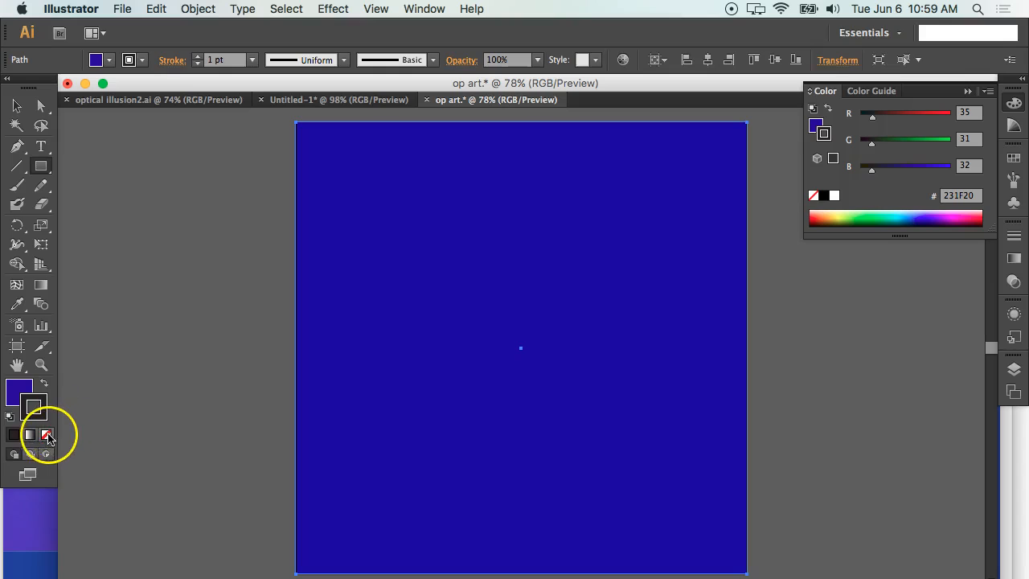
Make a copy of the blue square scaled uniformly to 2%.
click(16, 106)
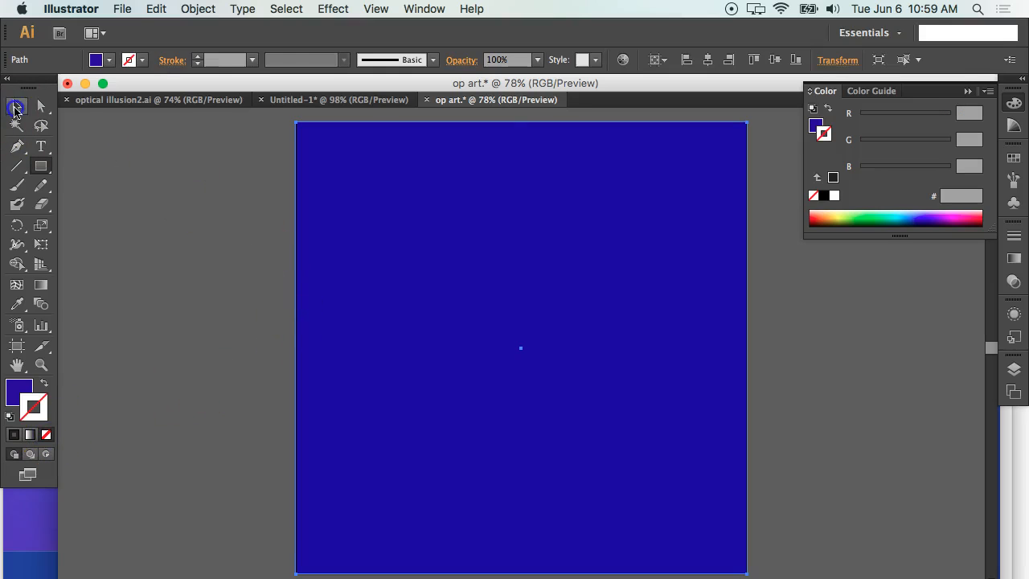
right_click(502, 290)
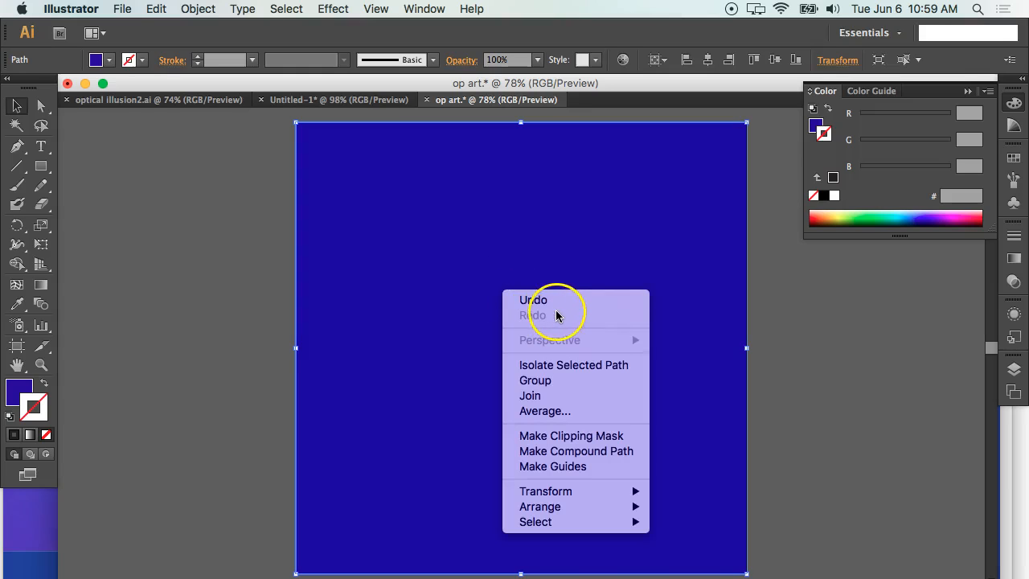
mouse_move(603, 494)
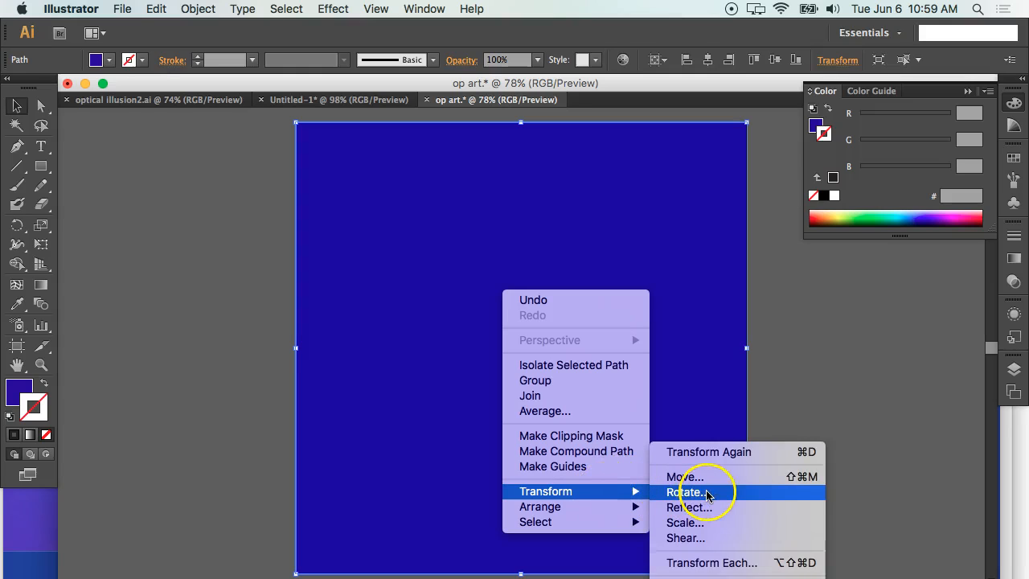
click(704, 526)
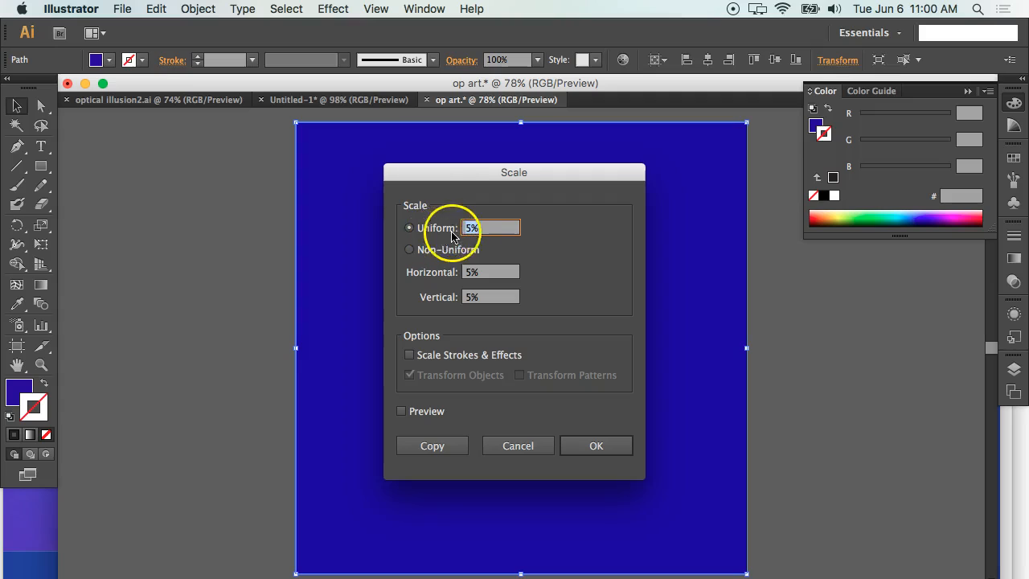
text(2)
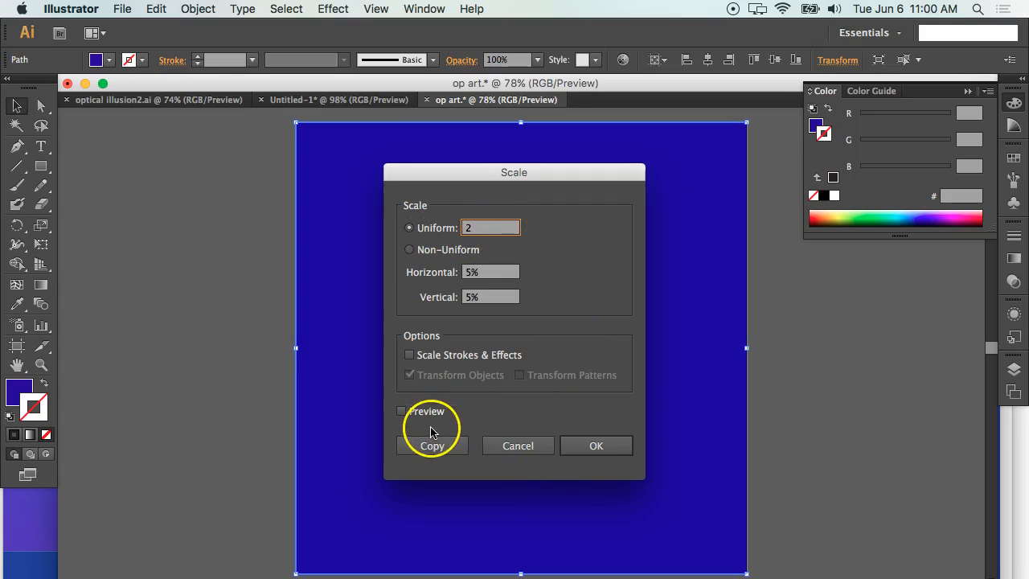
click(444, 446)
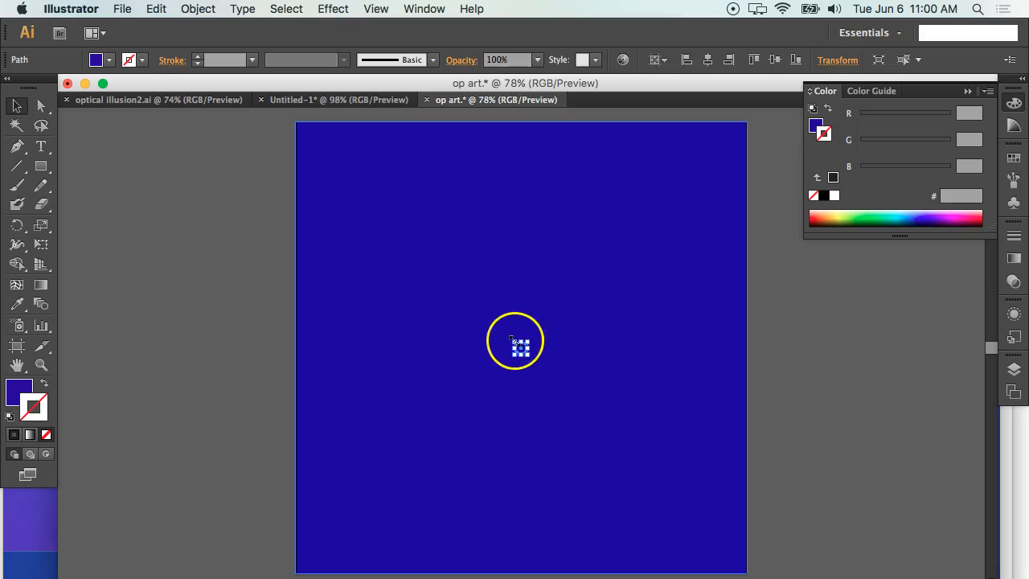
Select both the large and the small square and make a blend between them.
click(235, 207)
drag(235, 202, 634, 464)
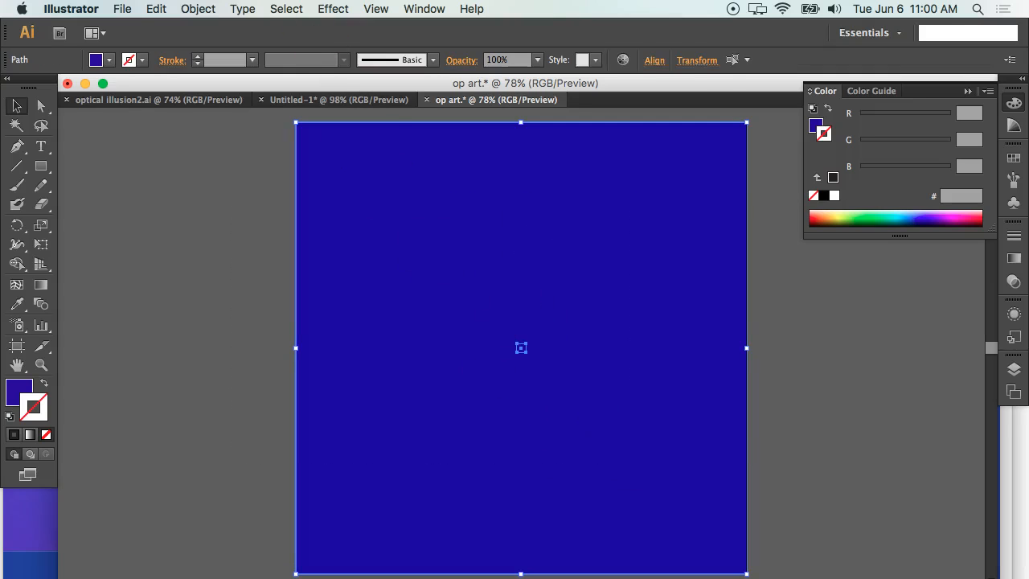
click(196, 8)
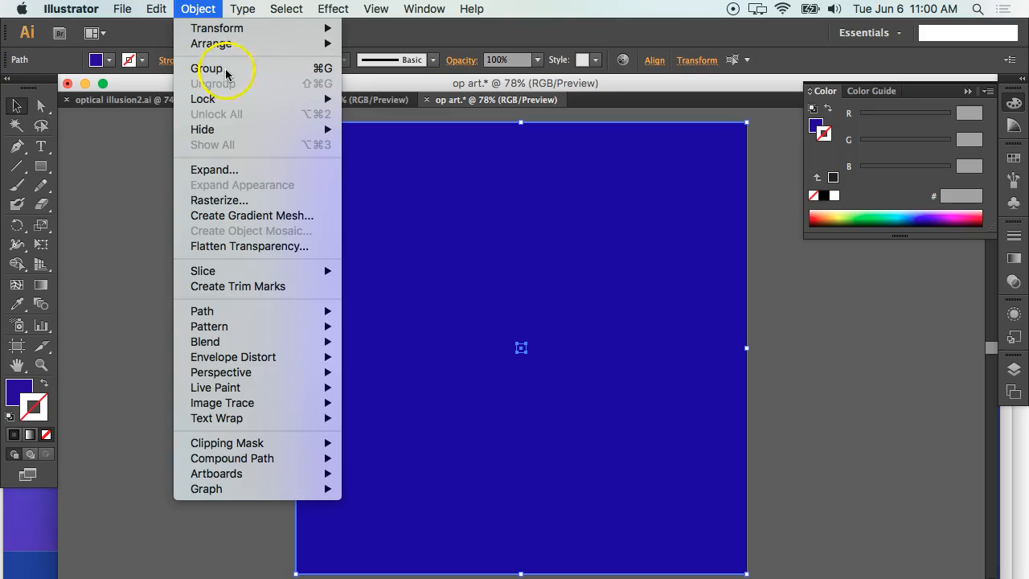
mouse_move(277, 345)
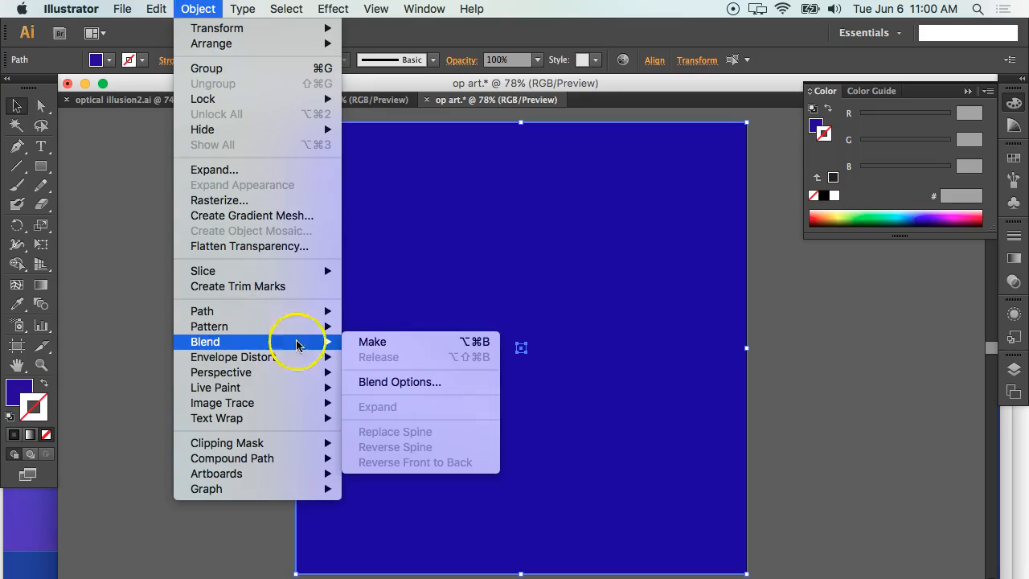
click(411, 344)
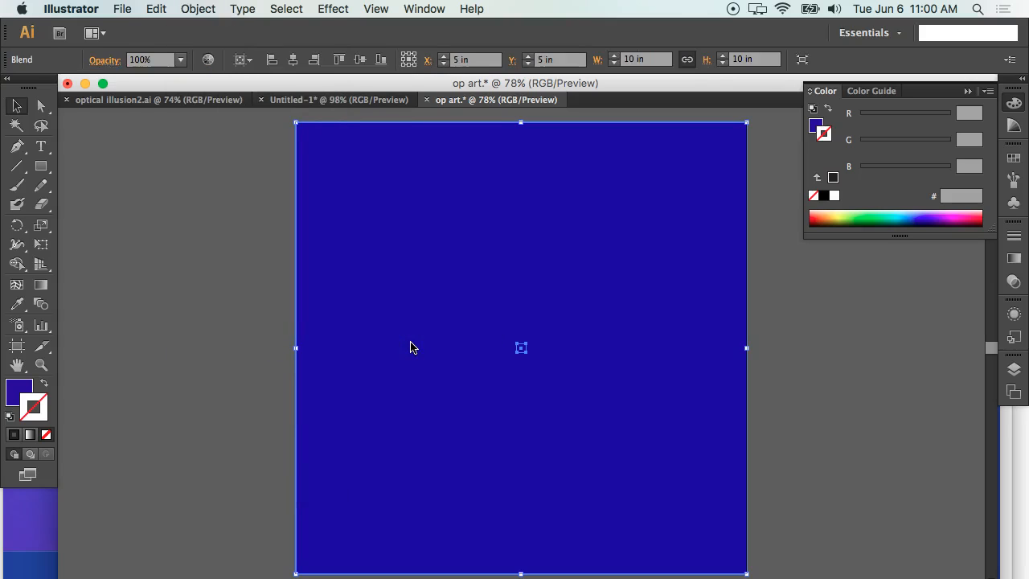
Apply the Pathfinder Exclude effect to the blended squares.
click(383, 228)
click(333, 9)
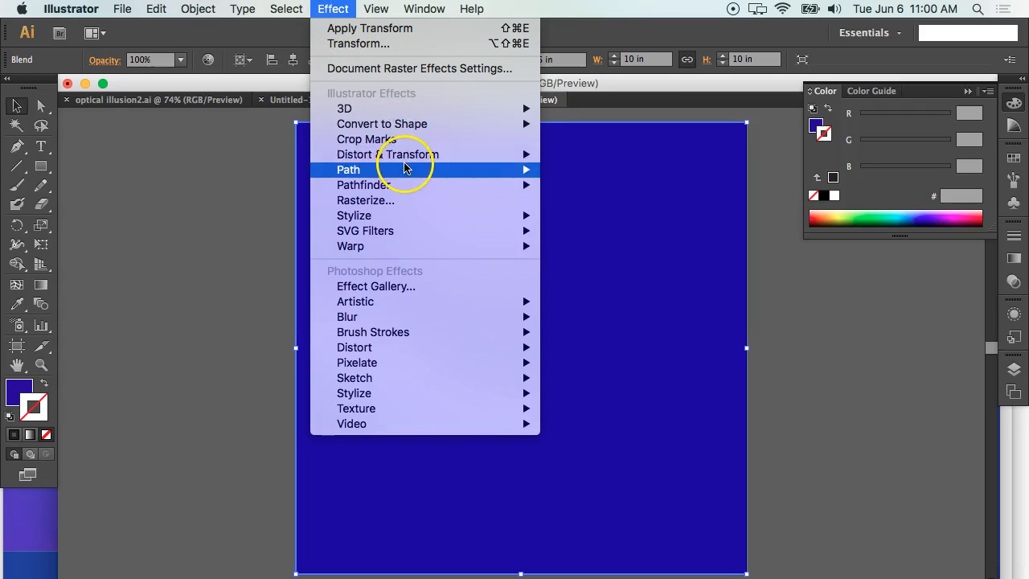
mouse_move(409, 184)
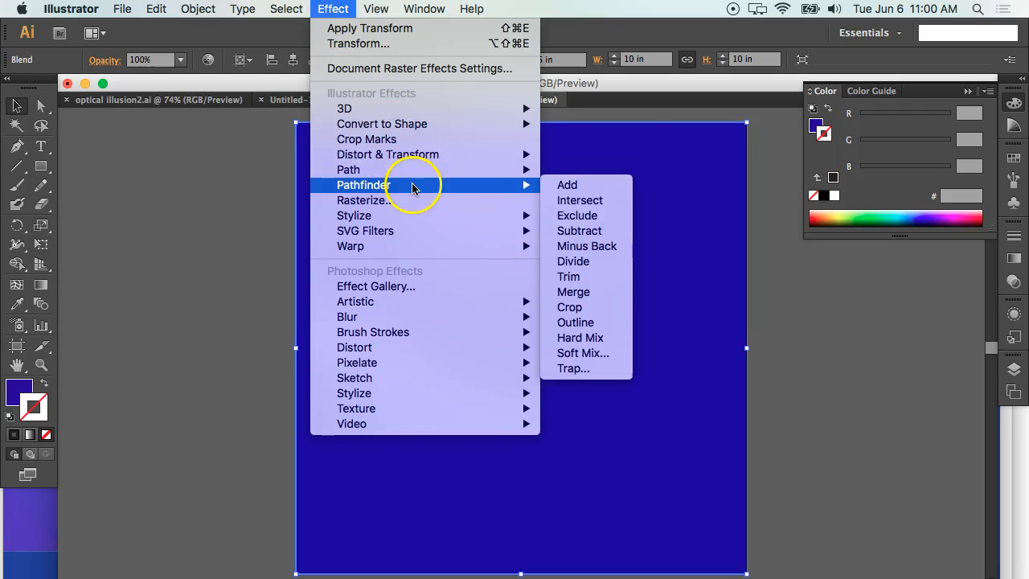
click(581, 221)
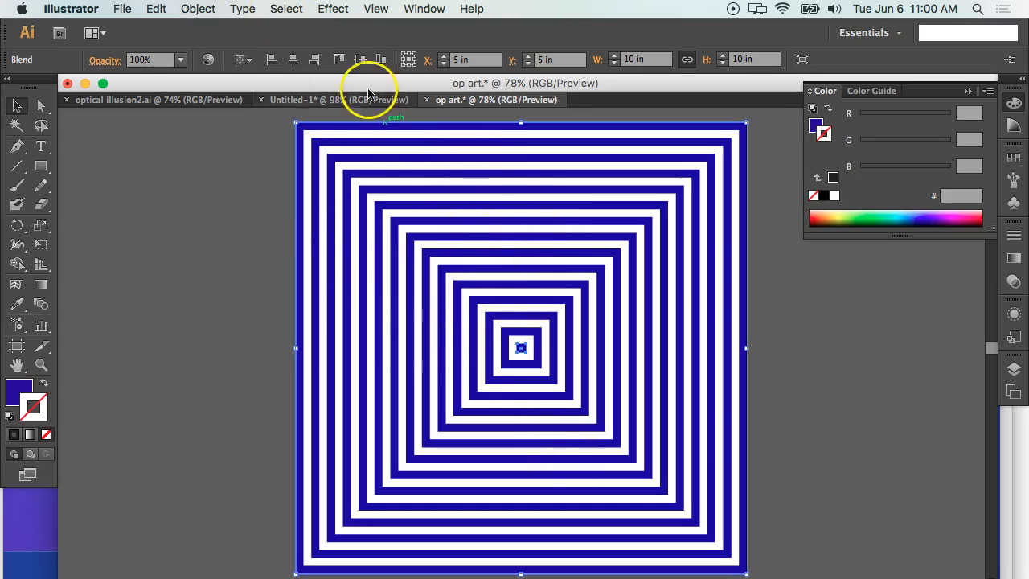
Set the blend's spacing to 50 specified steps with the preview on, and deselect the artwork.
click(211, 6)
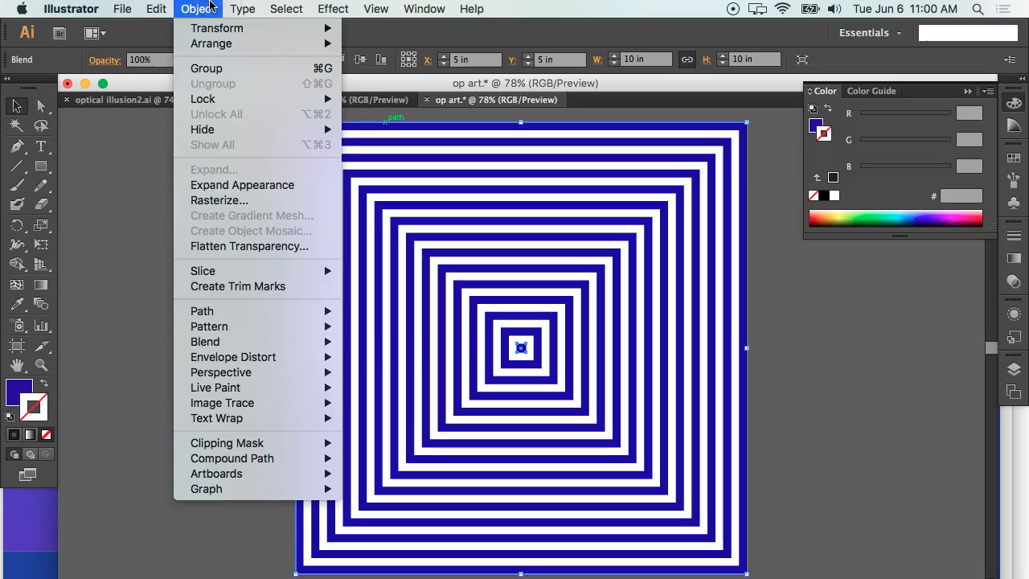
mouse_move(301, 347)
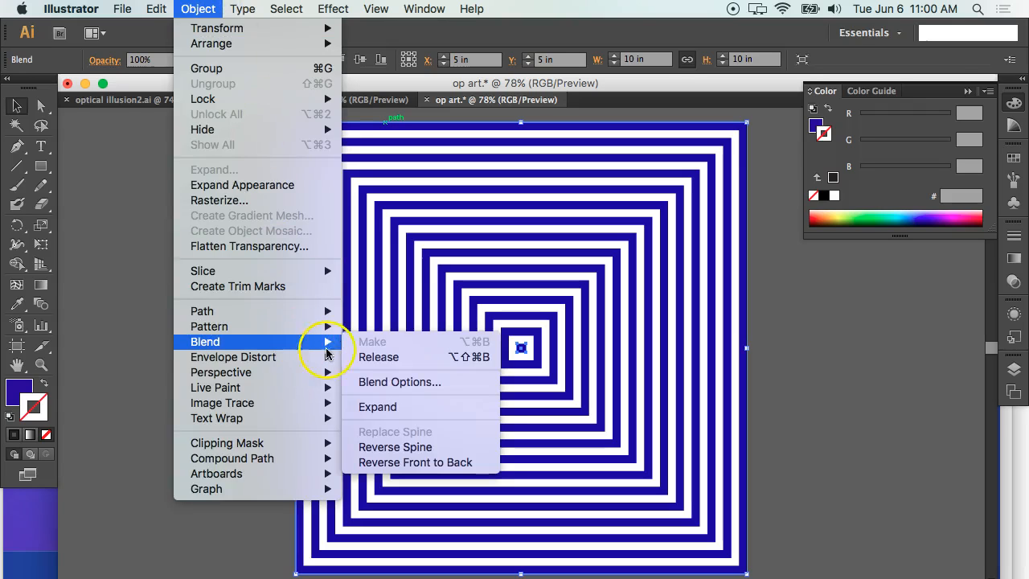
click(438, 383)
click(494, 289)
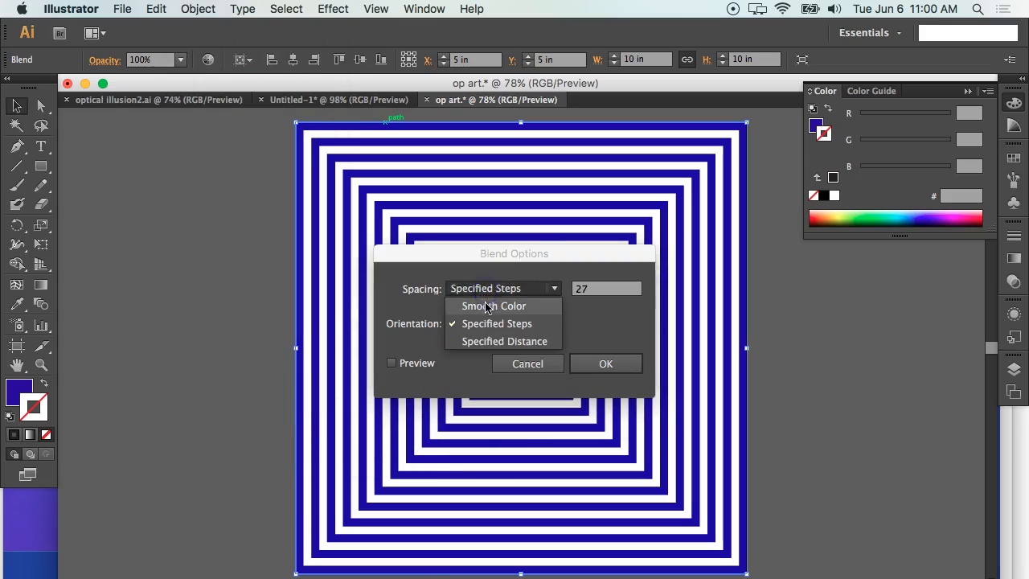
click(480, 303)
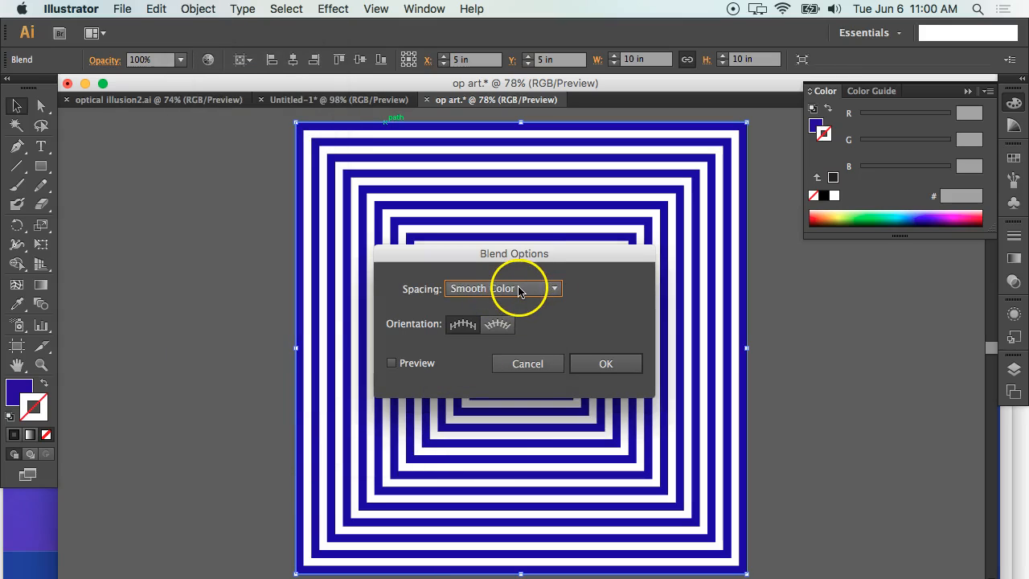
click(521, 290)
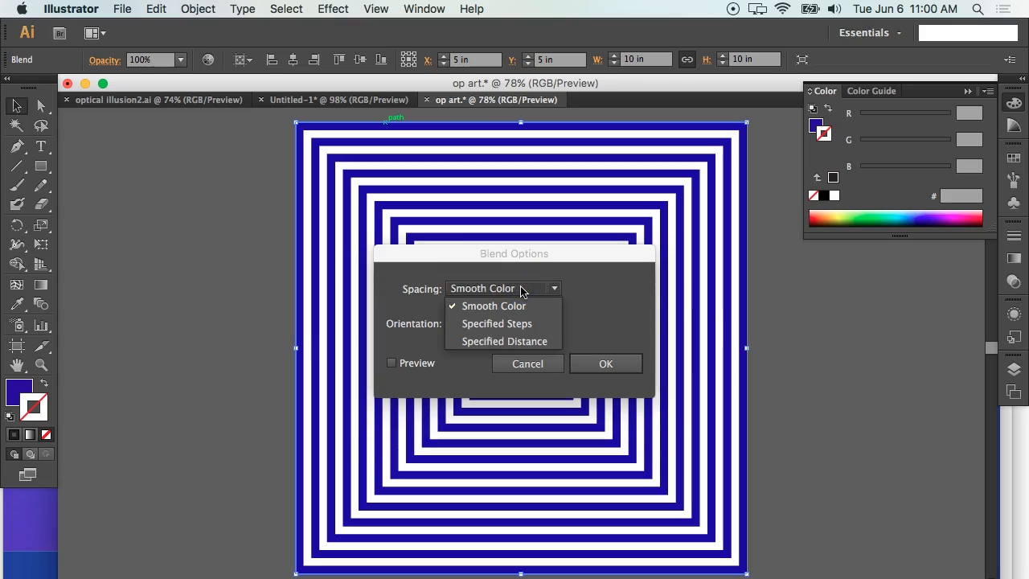
click(494, 322)
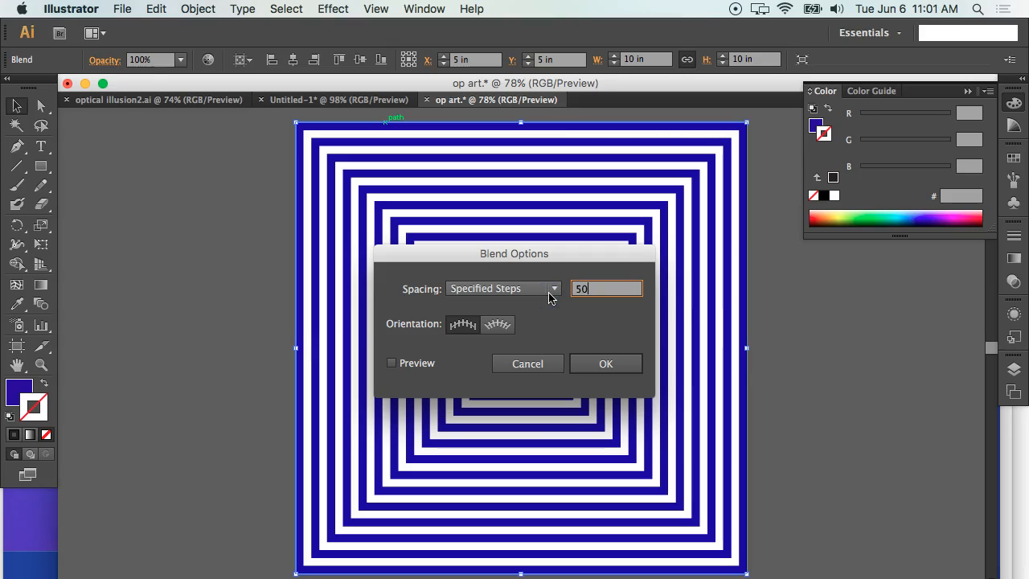
text(50)
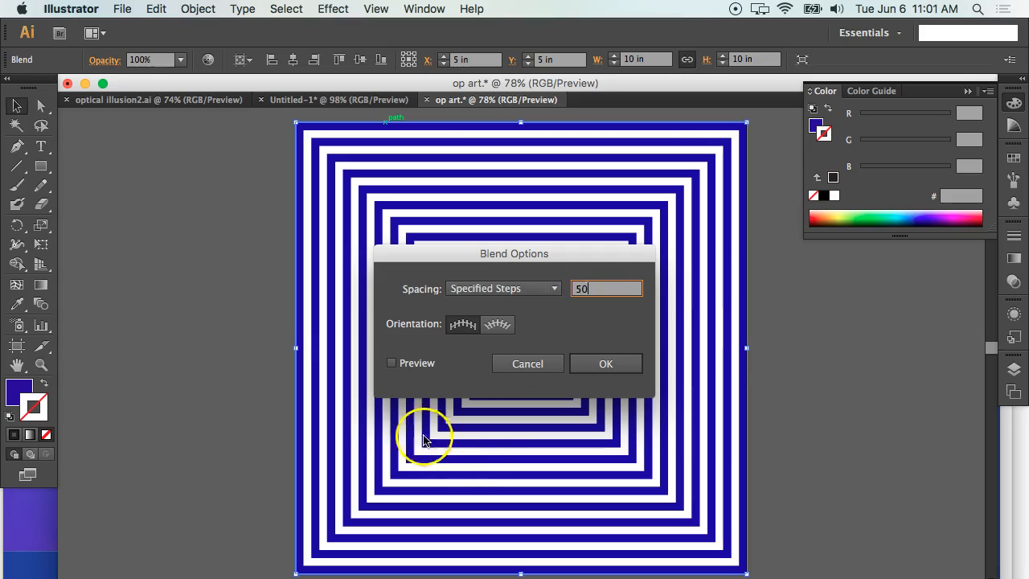
click(392, 363)
drag(478, 260, 626, 299)
click(753, 406)
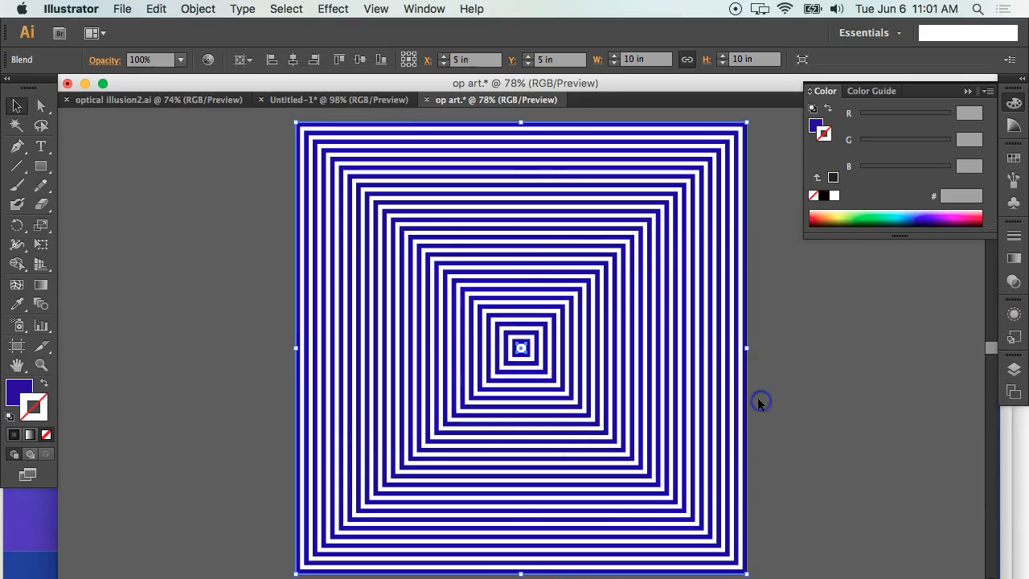
click(796, 314)
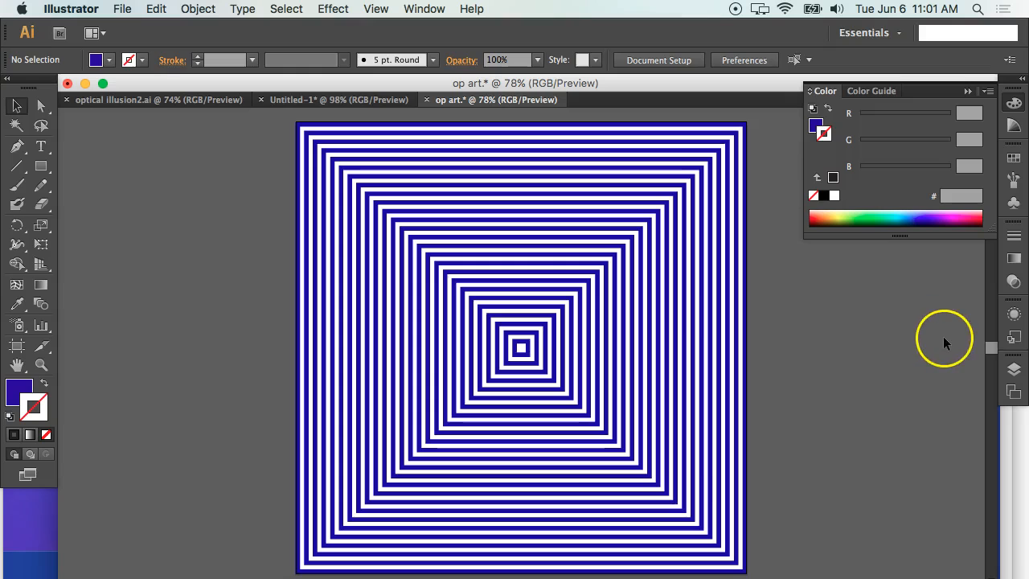
Expand Layer 1 and its Blend in the layer list and target the small centre square's path.
click(1018, 369)
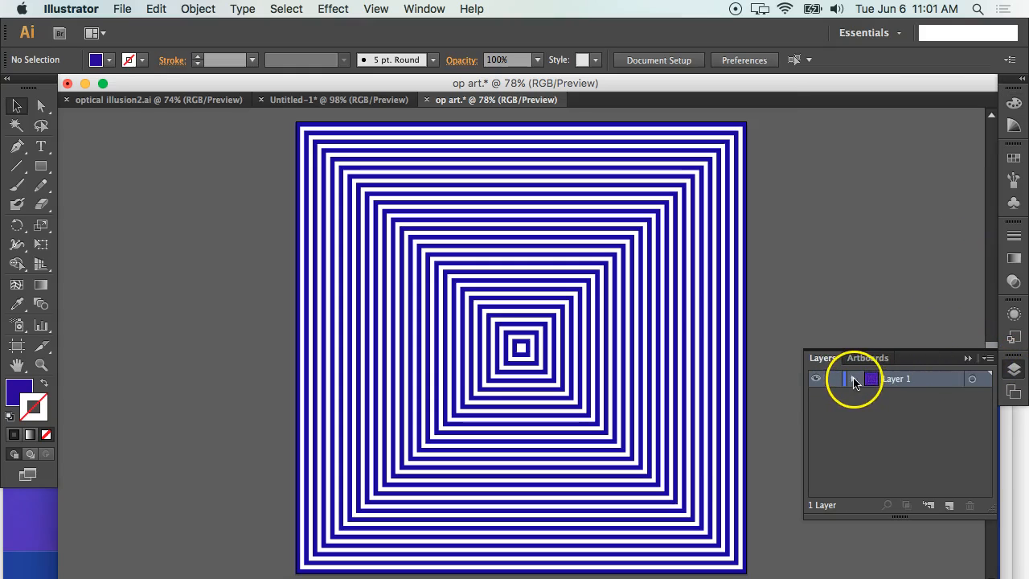
click(853, 379)
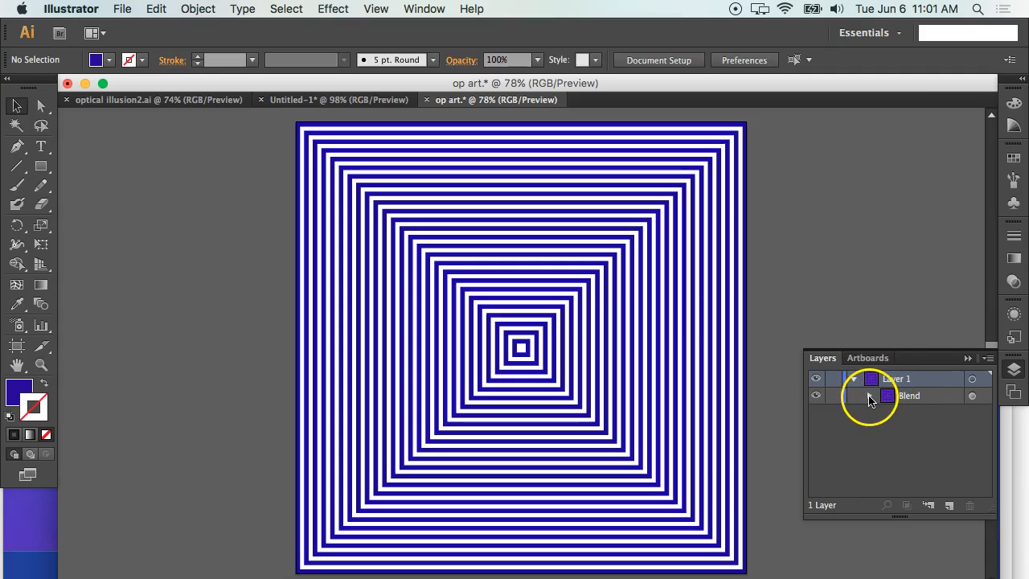
click(869, 396)
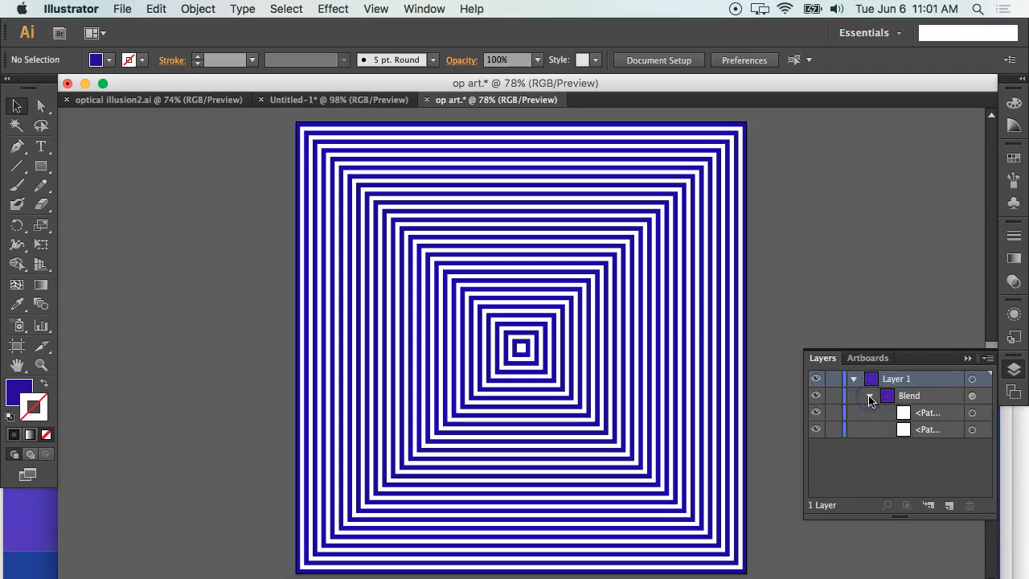
click(930, 413)
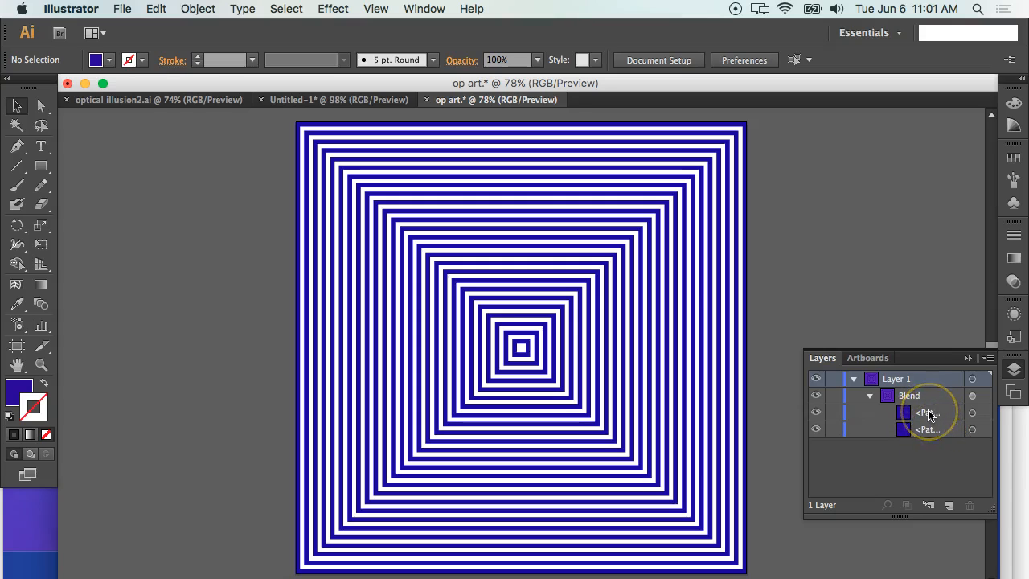
click(973, 414)
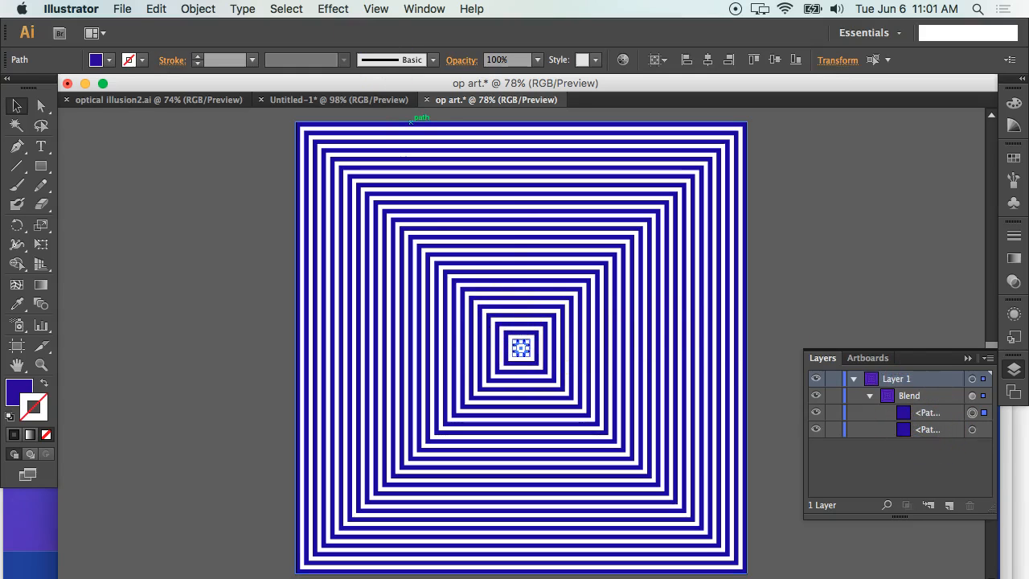
Start a Transform effect on the small centre square with a 35° rotation angle and the preview on.
click(333, 8)
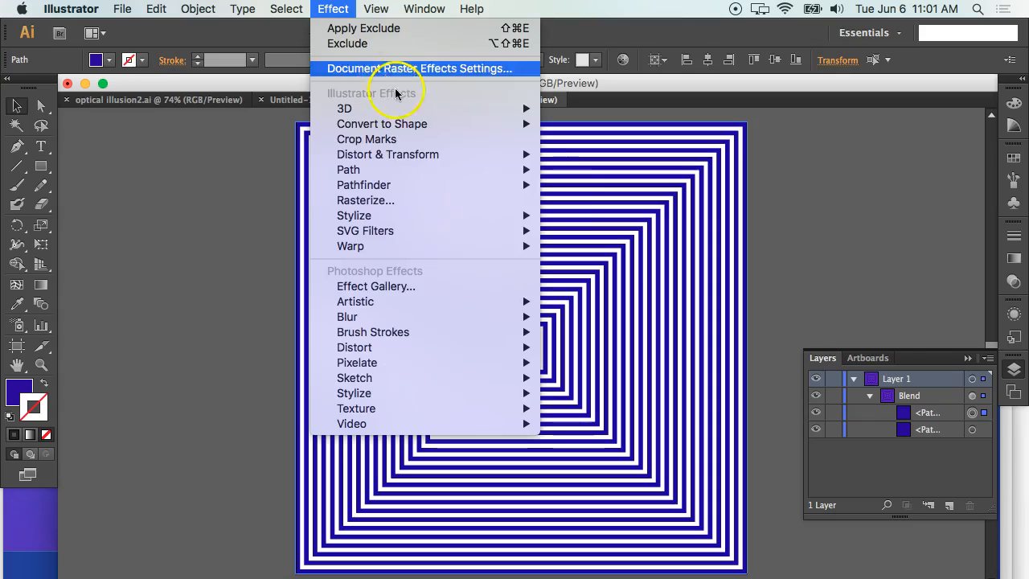
mouse_move(441, 154)
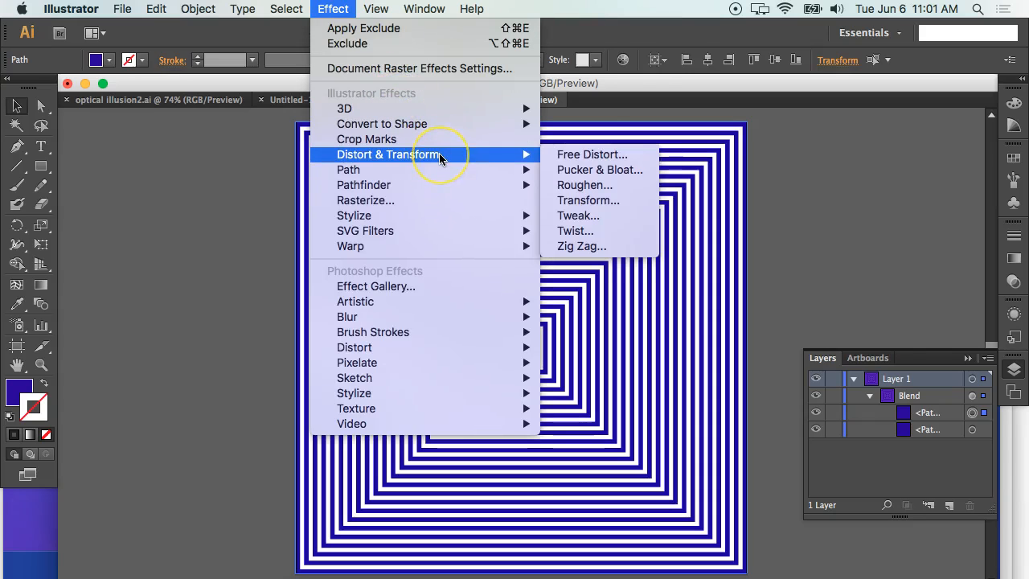
click(591, 201)
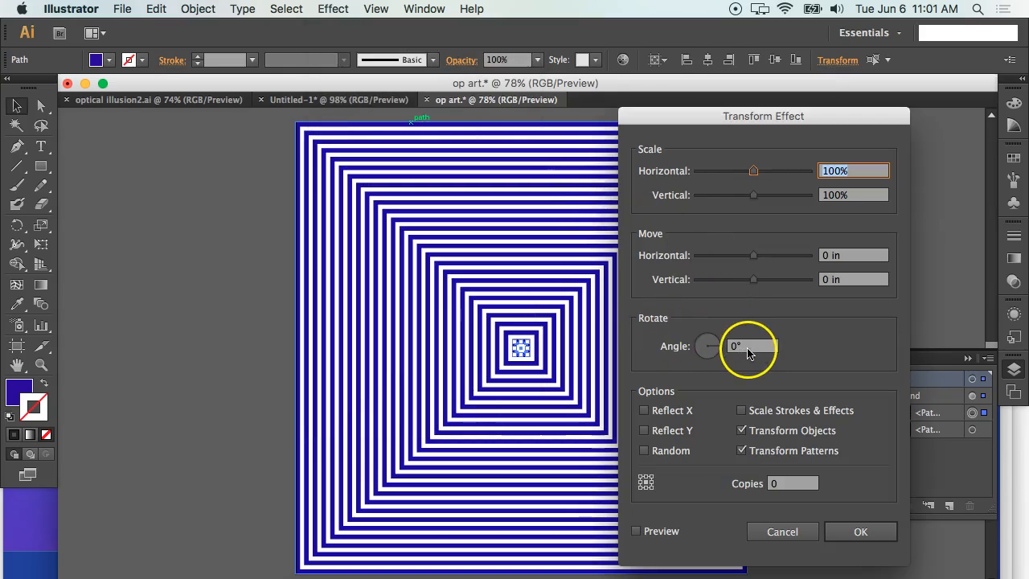
click(752, 346)
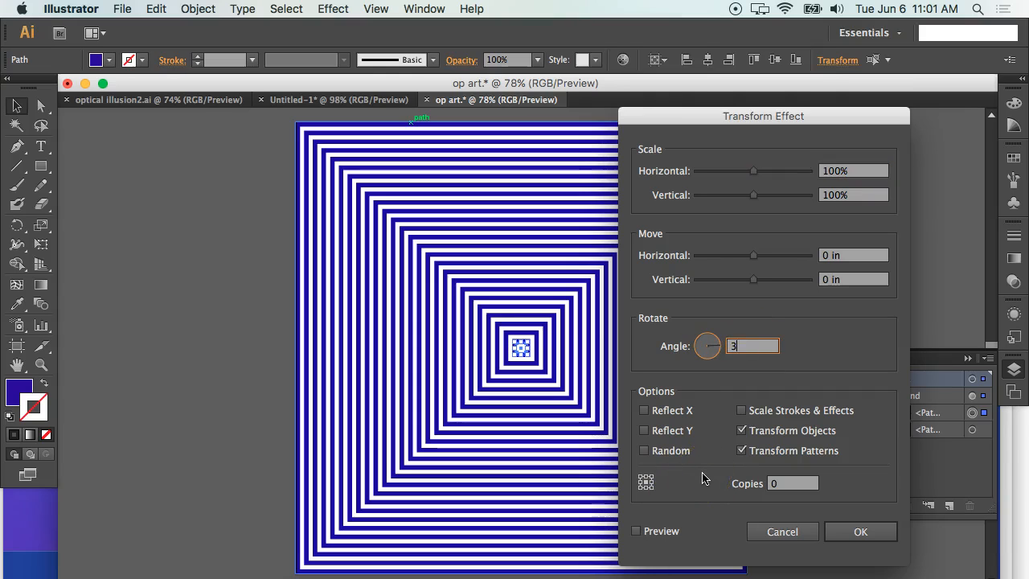
click(637, 532)
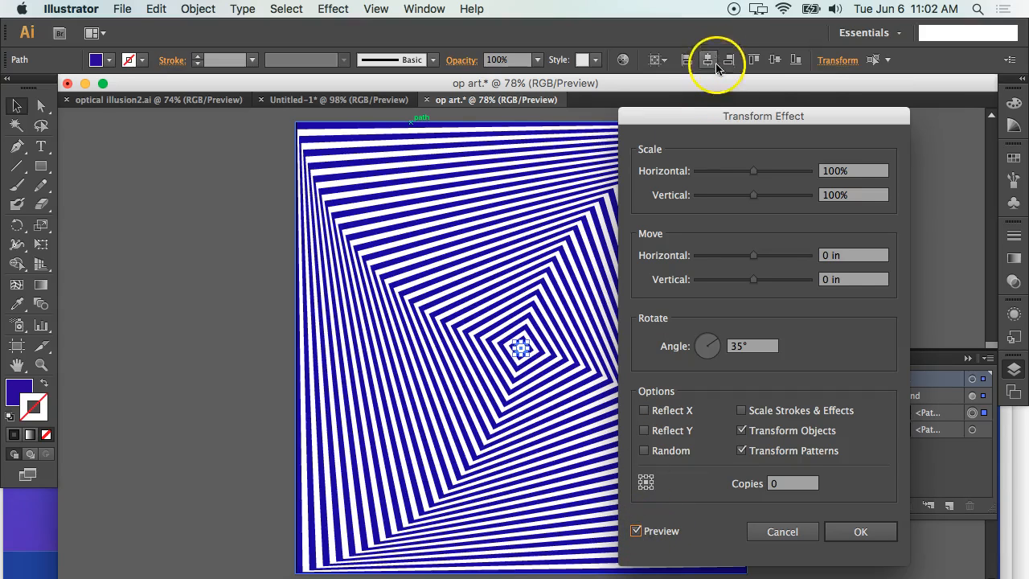
Try a 90° rotation angle for the centre square's Transform effect, moving the dialog off the artwork.
drag(734, 117, 790, 104)
click(788, 336)
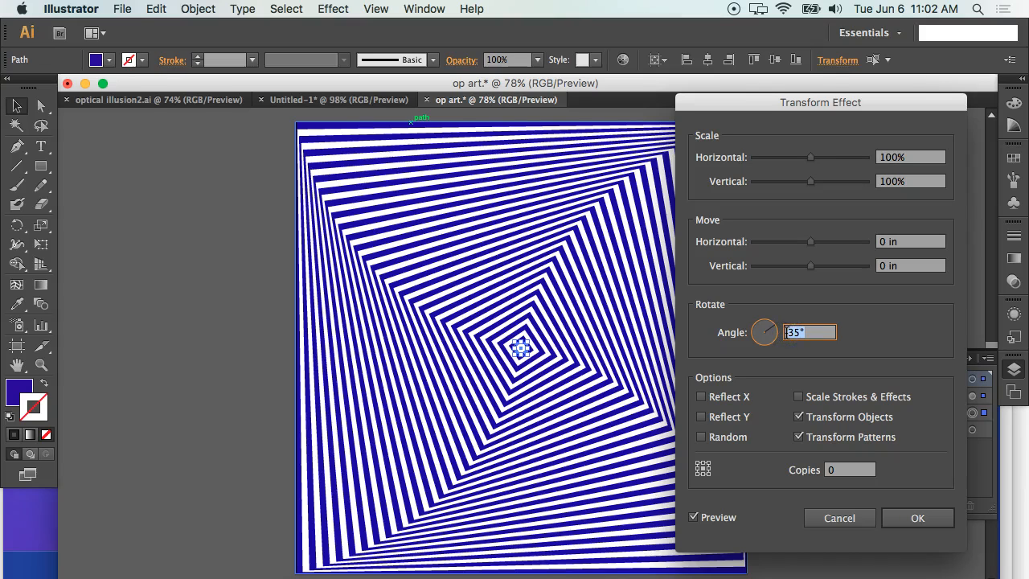
key(Tab)
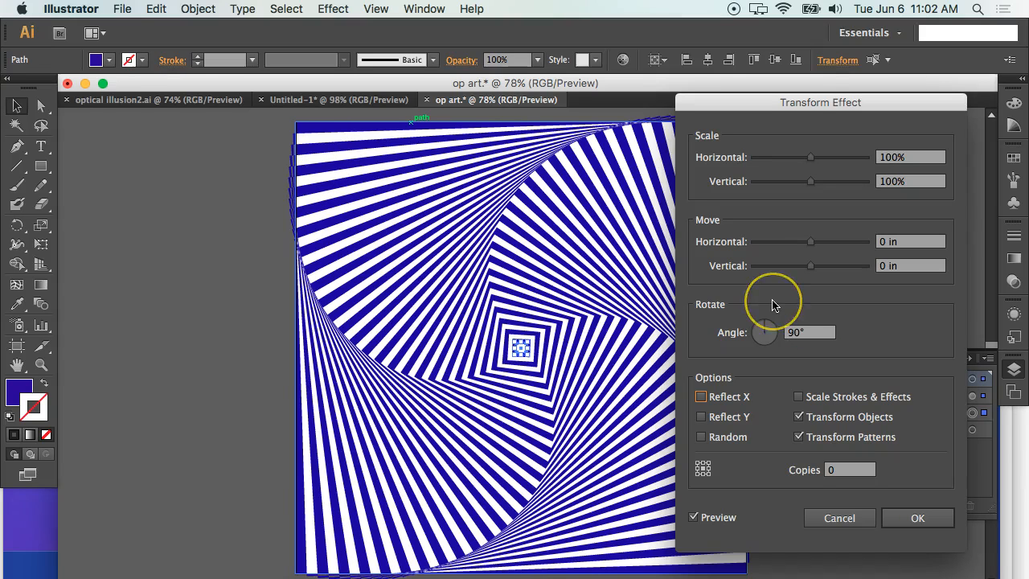
Set the centre square's Transform rotation to 150°, apply the effect and deselect the artwork.
click(809, 331)
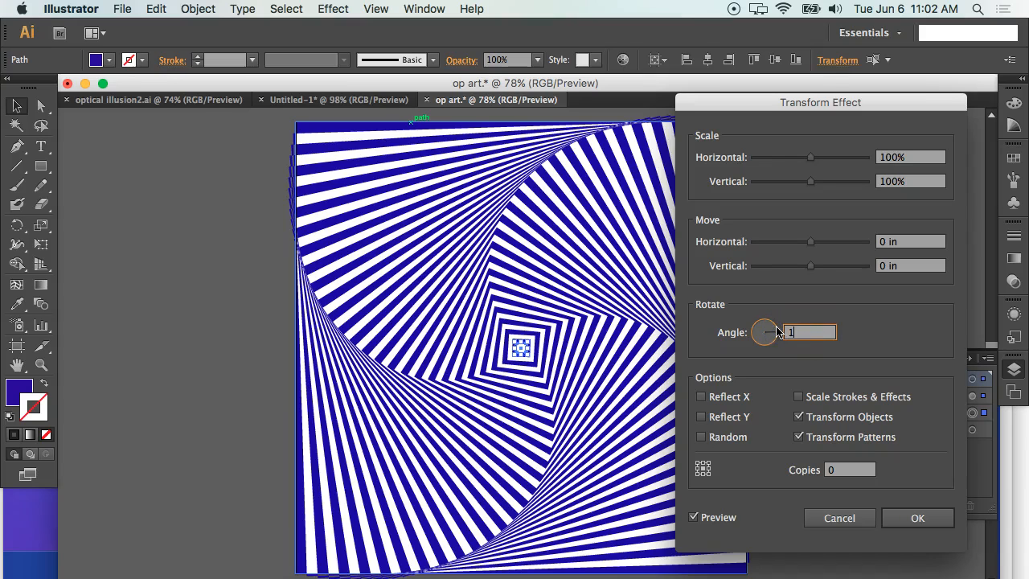
key(Tab)
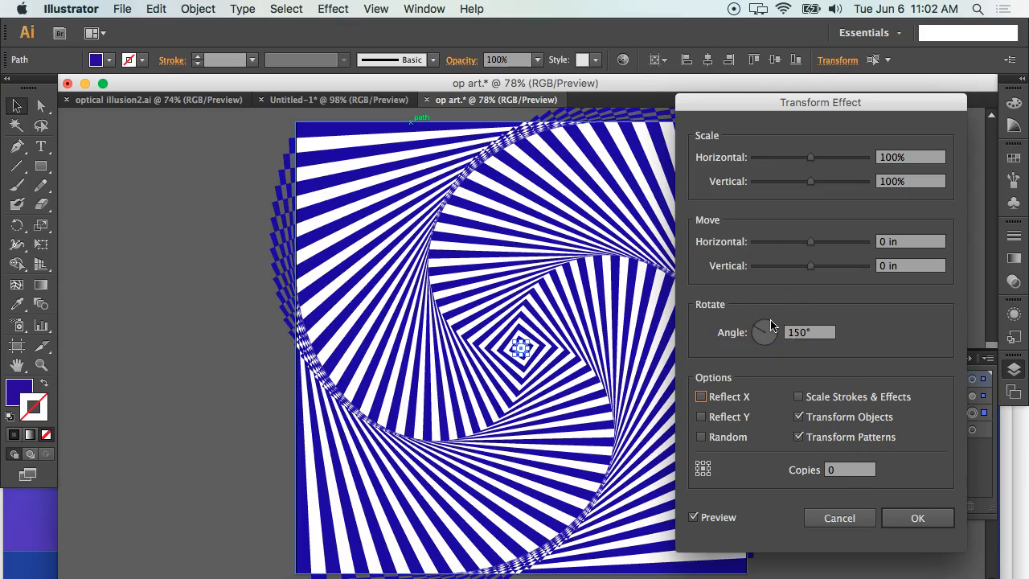
click(917, 519)
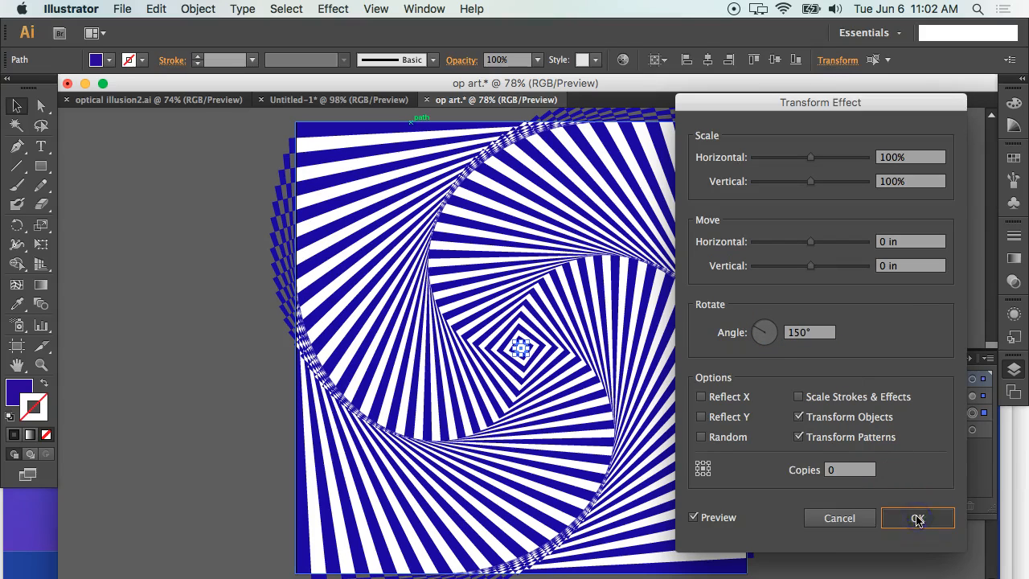
click(820, 229)
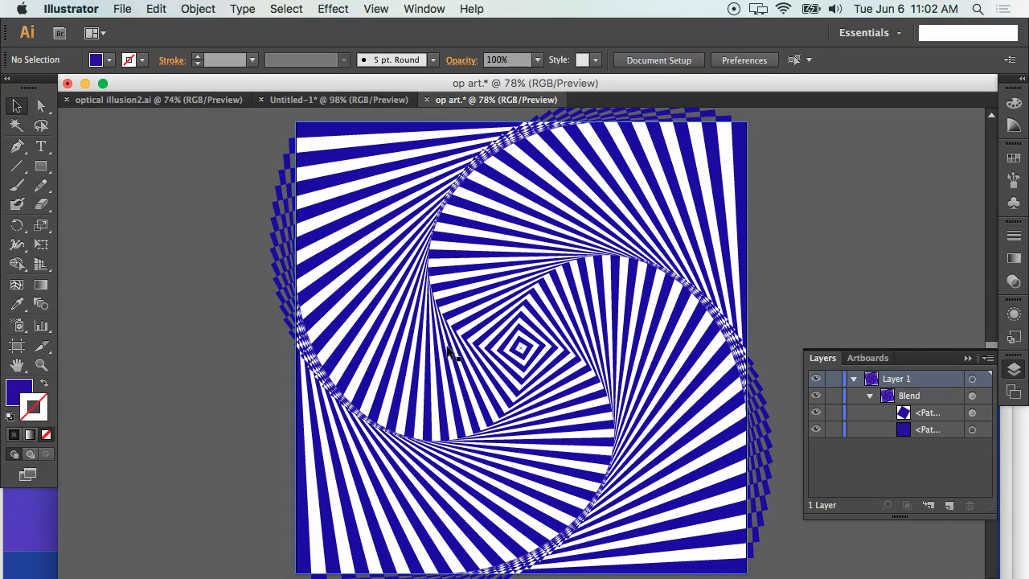
View the finished op art examples in the open documents optical illusion2.ai and Untitled-1.
click(166, 101)
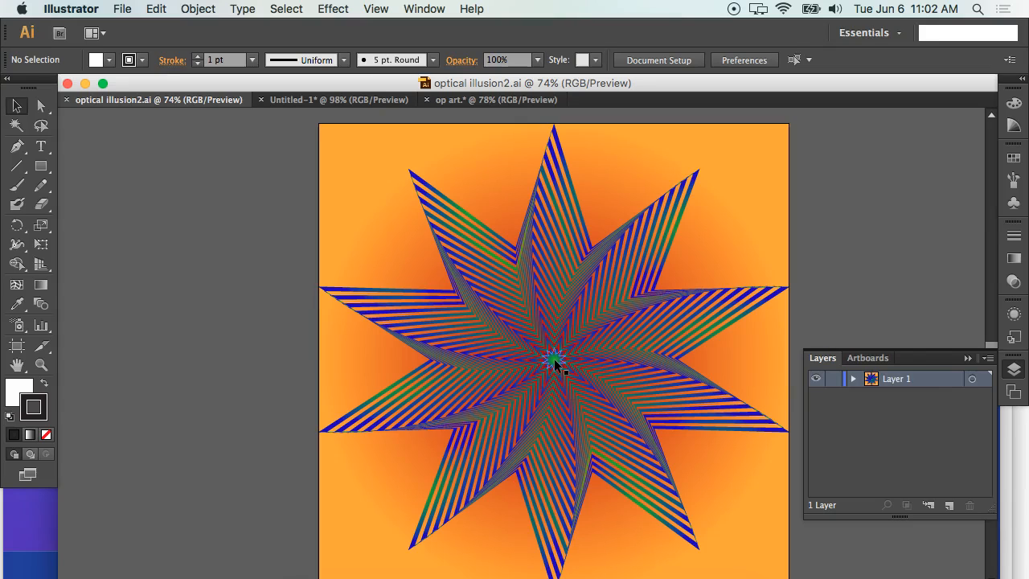
click(369, 99)
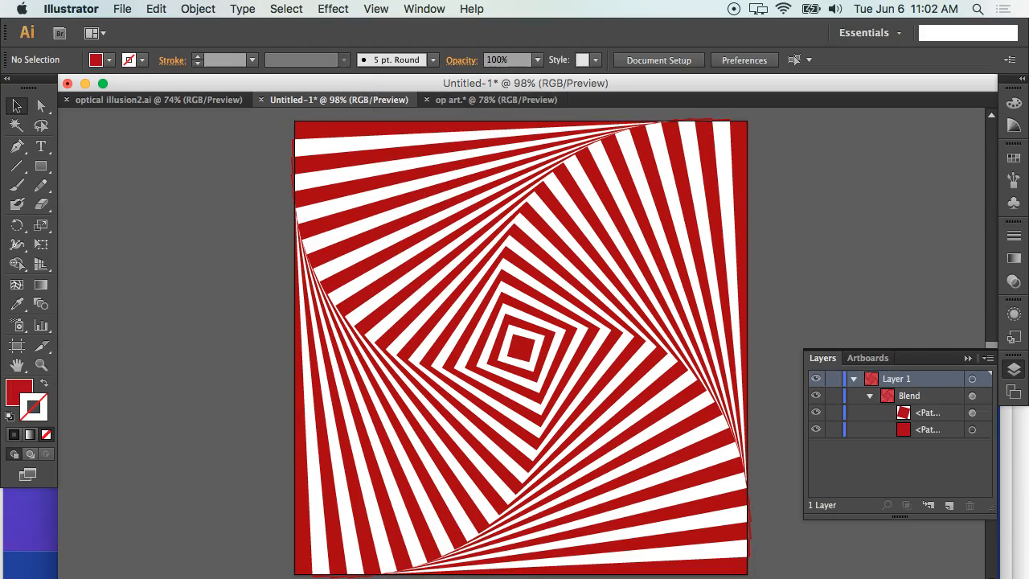